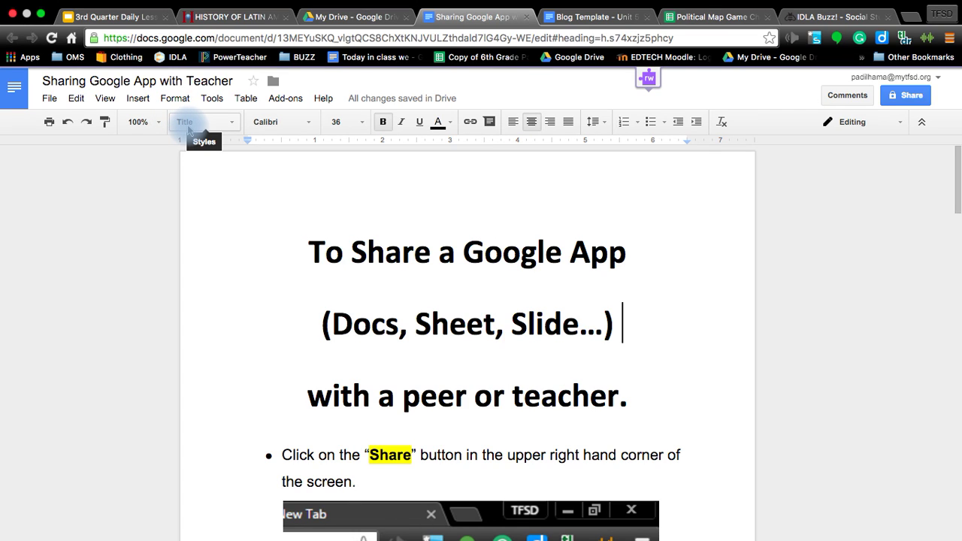
Zoom the 'Sharing Google App with Teacher' guide to Fit and scroll through its sharing instructions
click(158, 125)
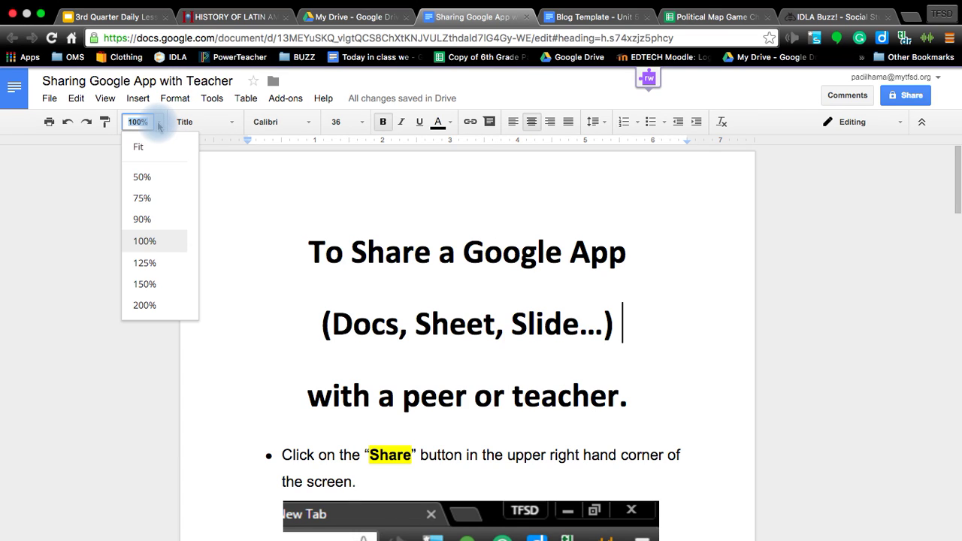
click(150, 146)
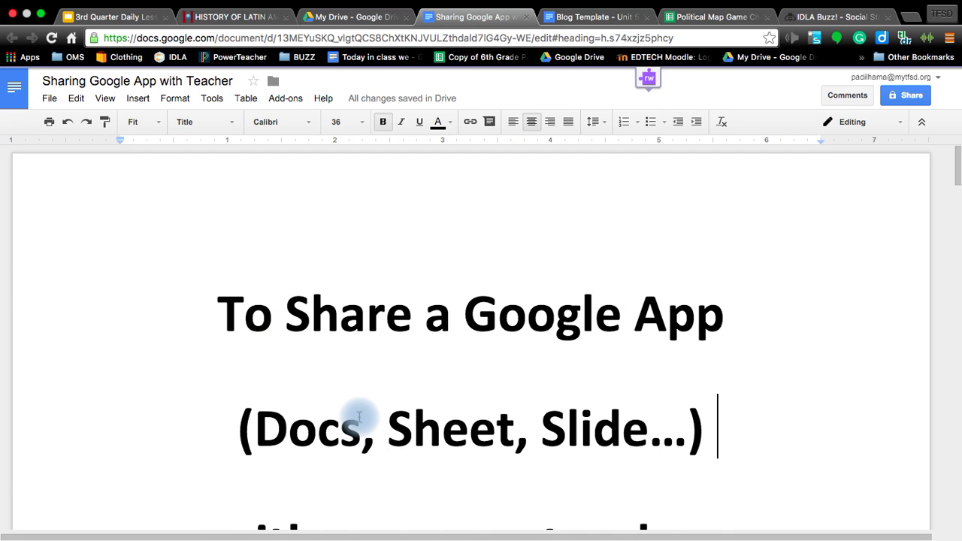
scroll(359, 416, down, 1)
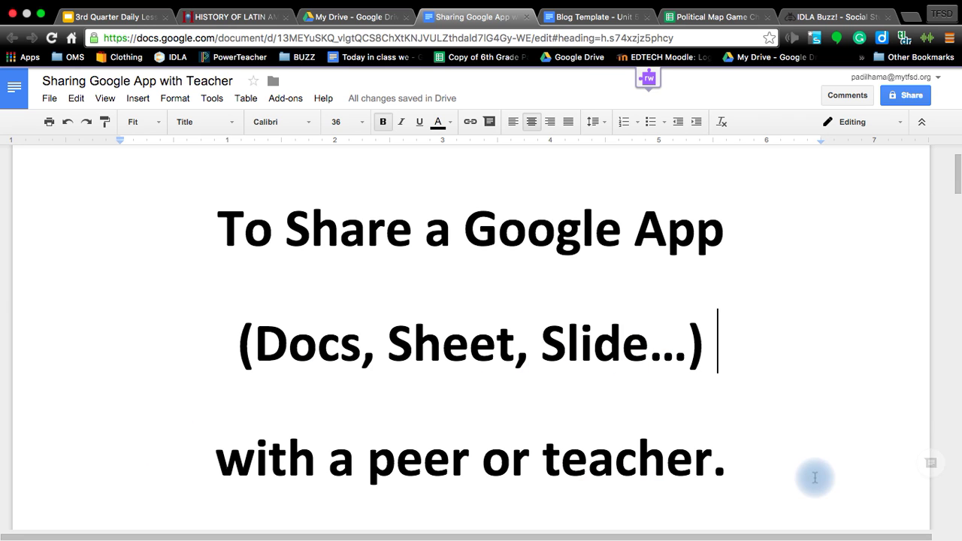
scroll(814, 478, down, 2)
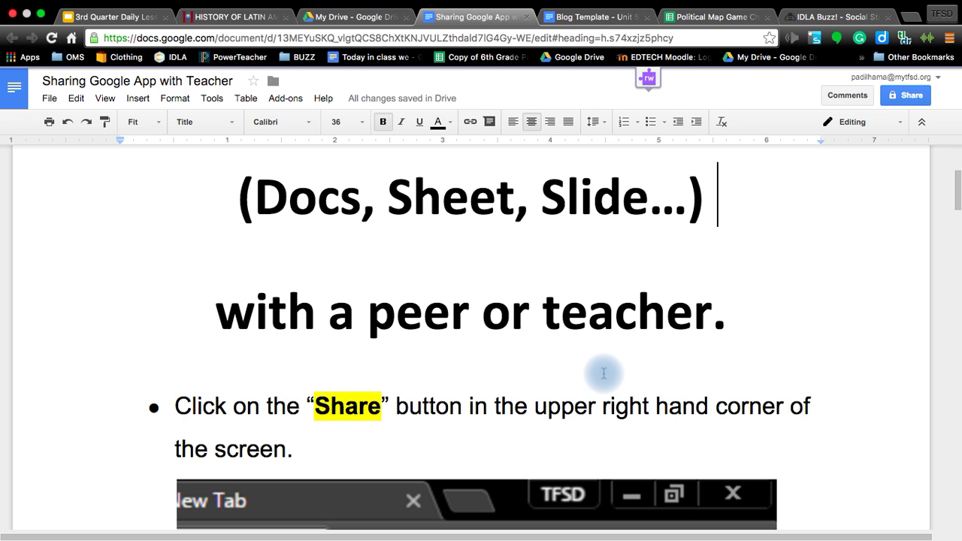
scroll(581, 361, down, 2)
scroll(581, 361, down, 1)
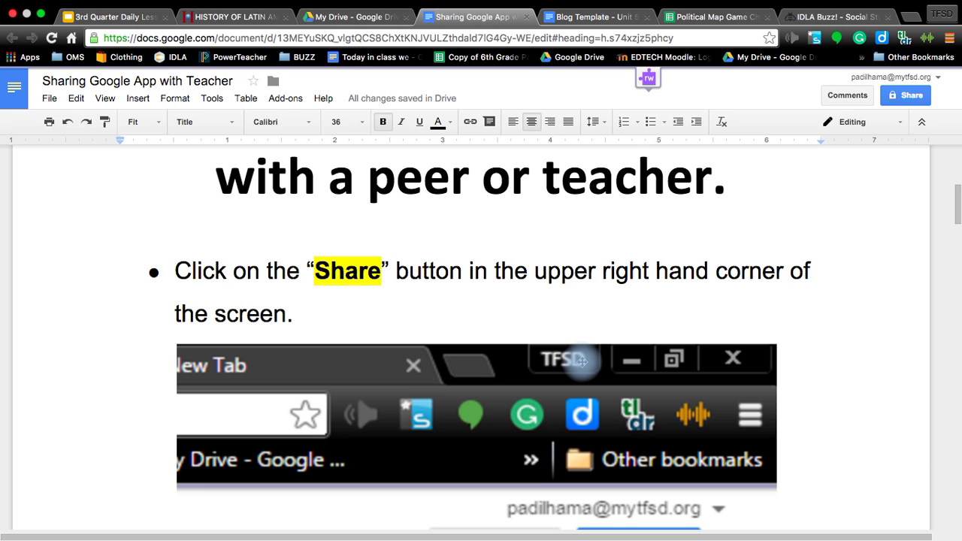
scroll(581, 361, down, 3)
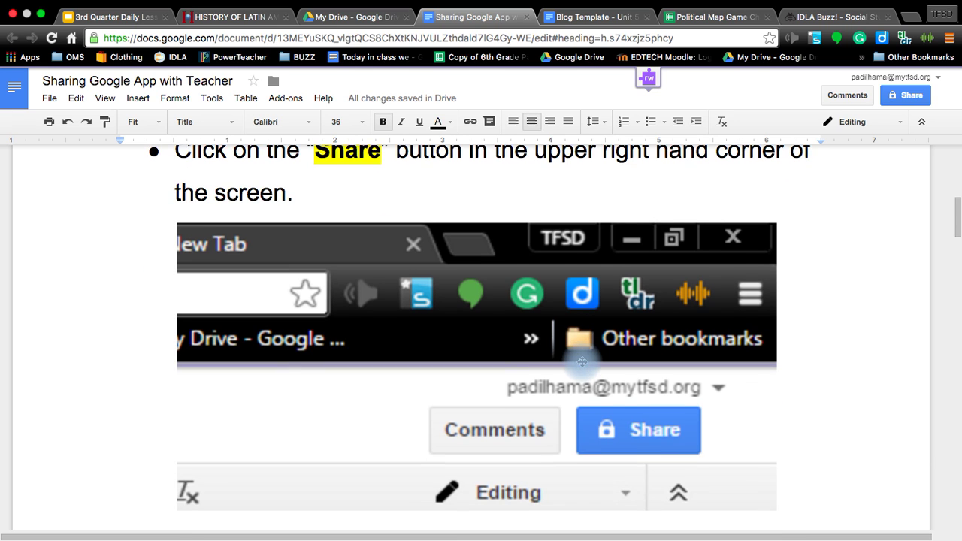
scroll(581, 361, up, 1)
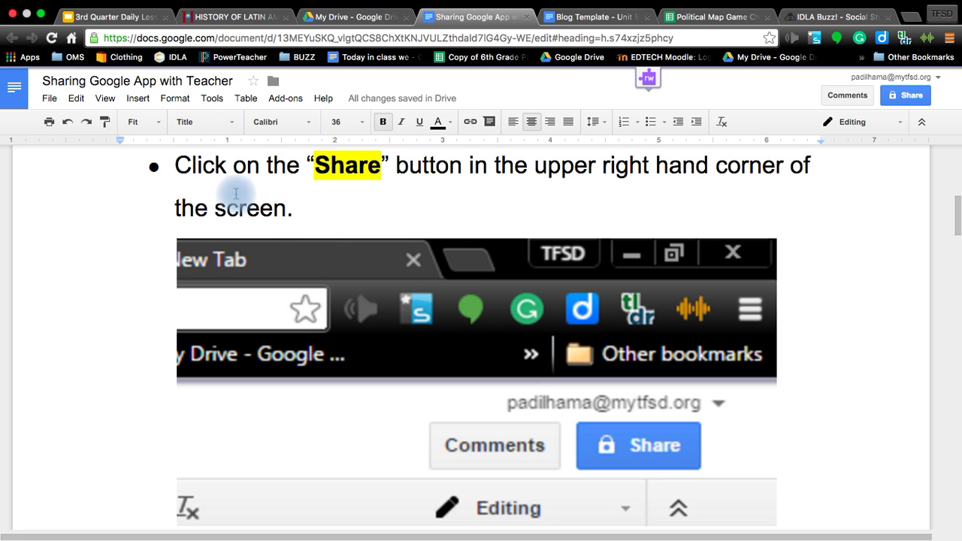
scroll(216, 184, up, 1)
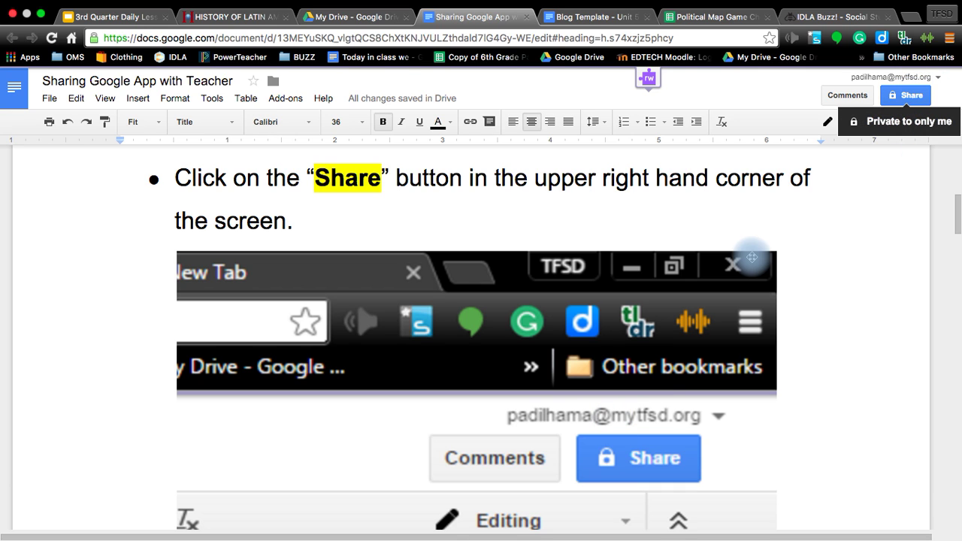
scroll(751, 257, down, 3)
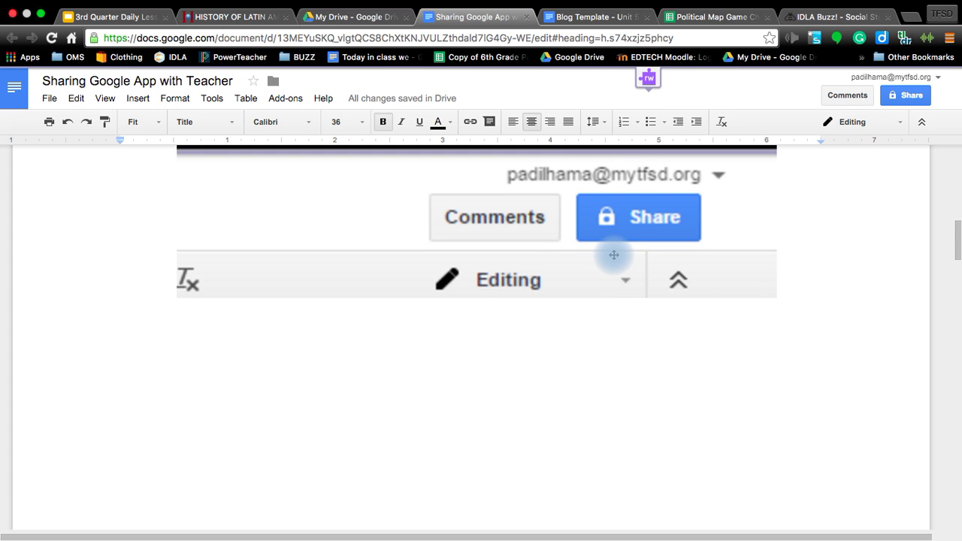
Open and close the Share dialog unchanged, then scroll to the 'Get shareable link' instruction
click(903, 96)
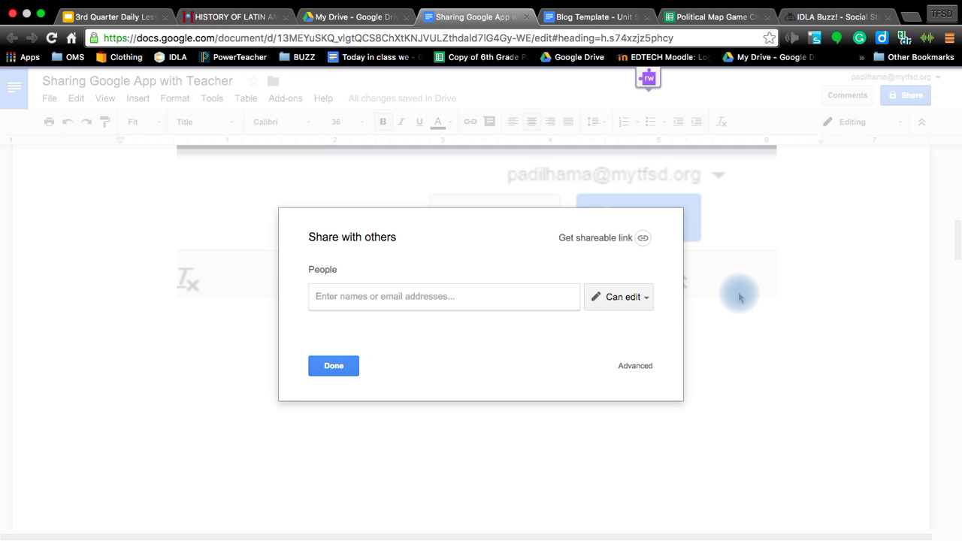
click(323, 365)
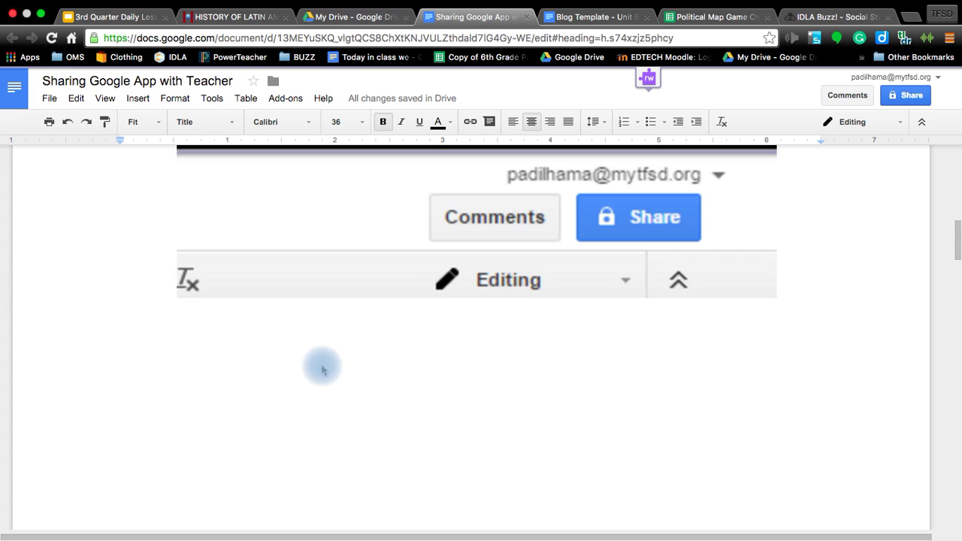
scroll(321, 365, down, 5)
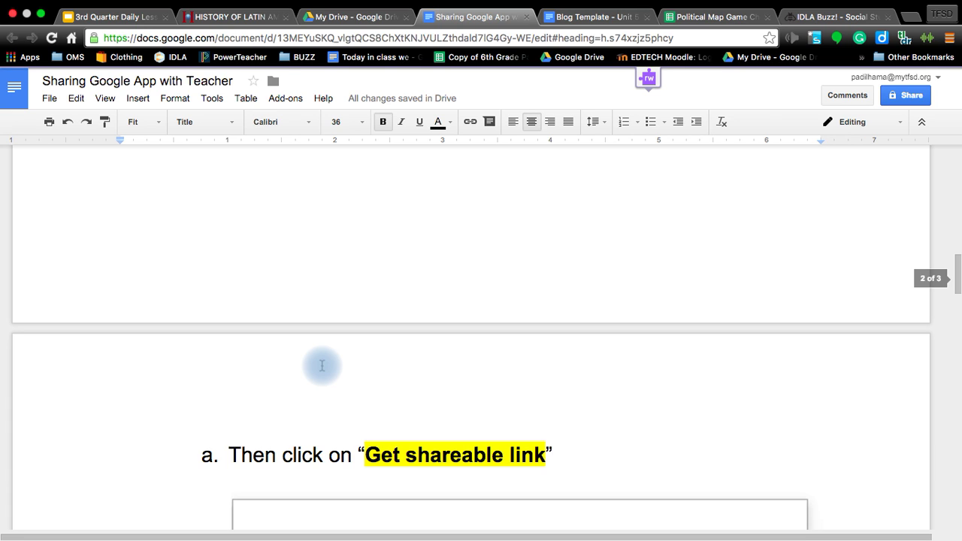
scroll(322, 365, down, 4)
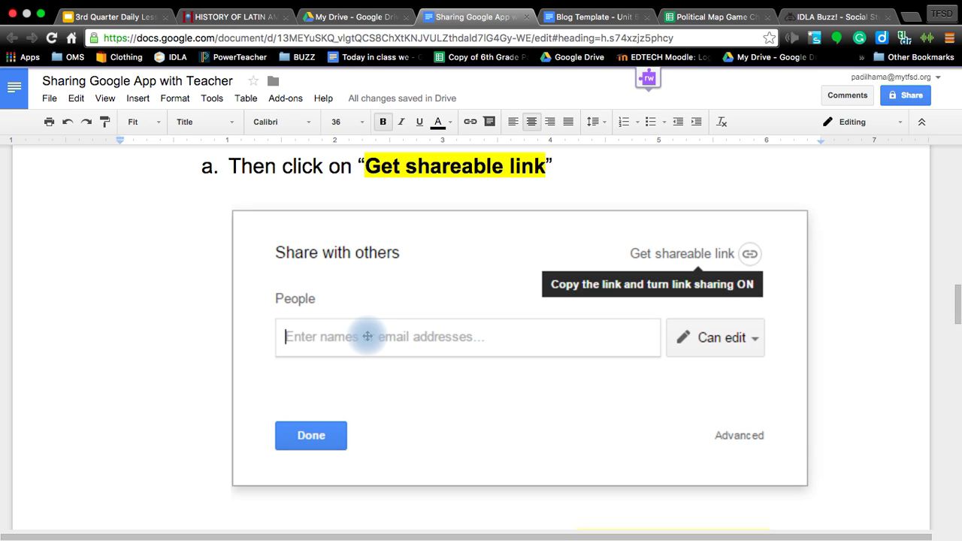
Turn on link sharing via 'Get shareable link' and bring up the link access choices
click(909, 96)
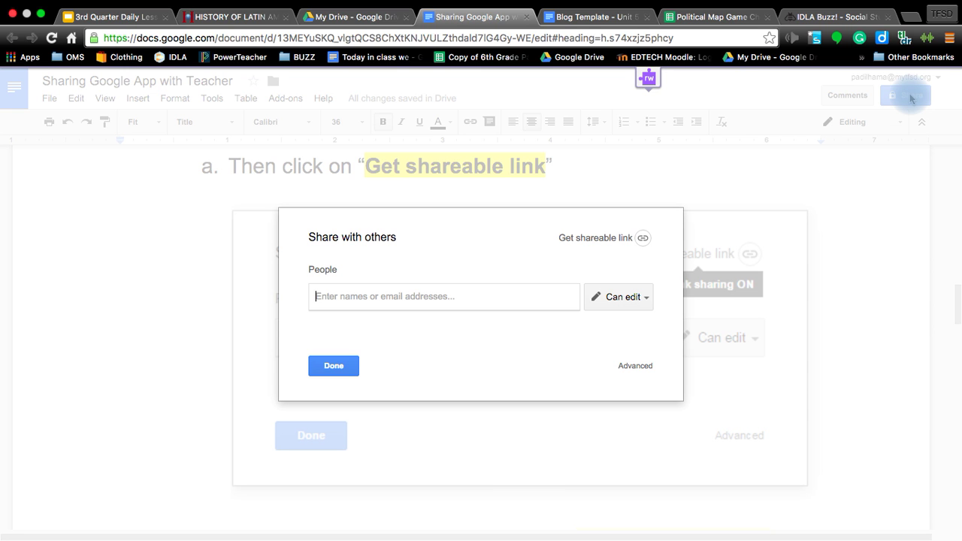
click(611, 239)
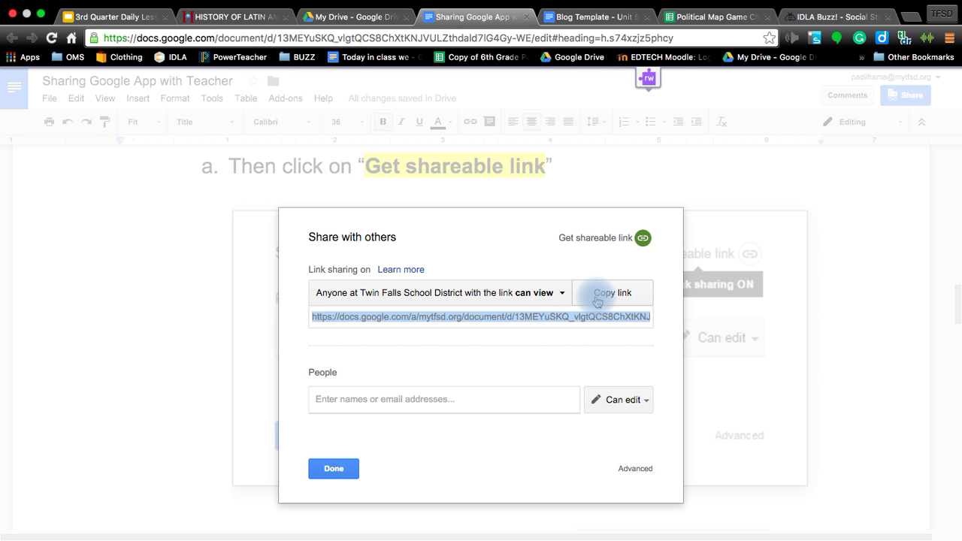
click(464, 293)
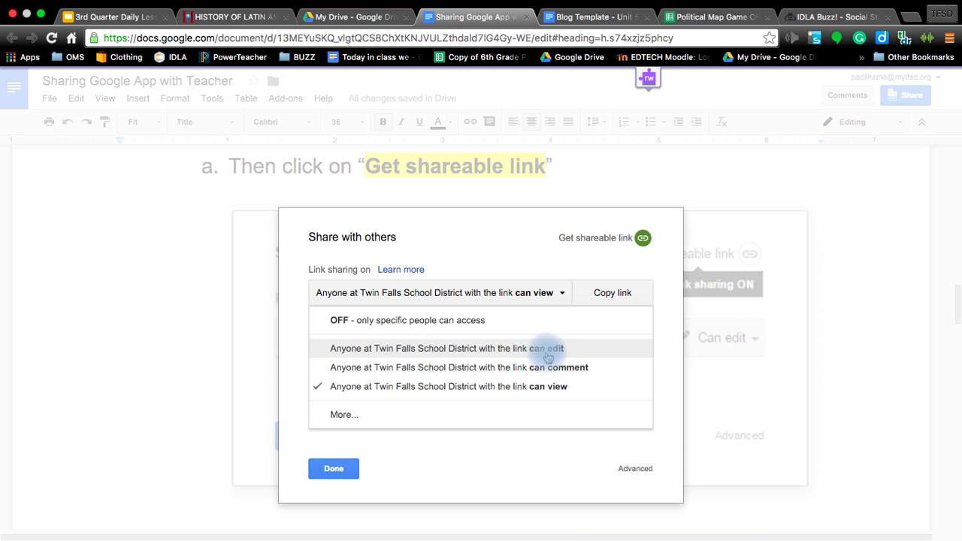
click(356, 426)
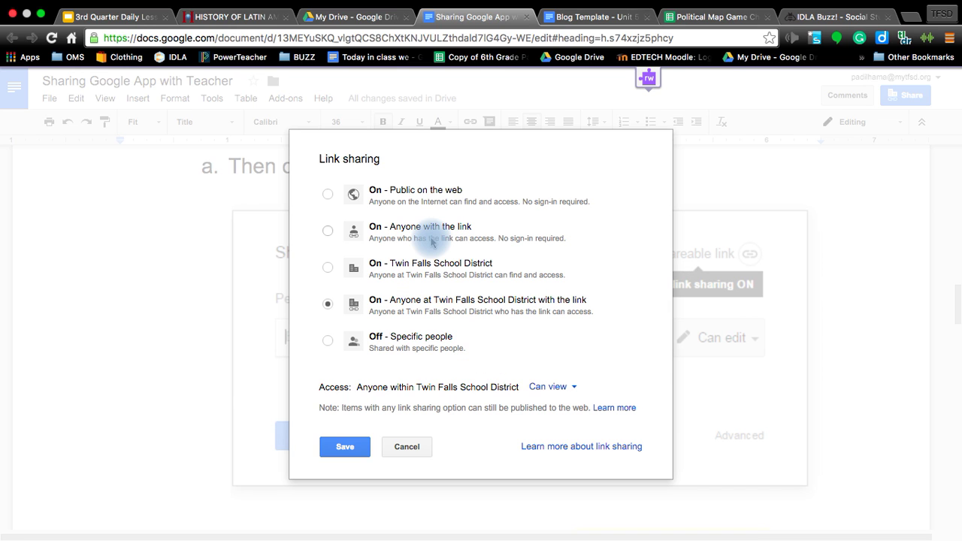
click(328, 231)
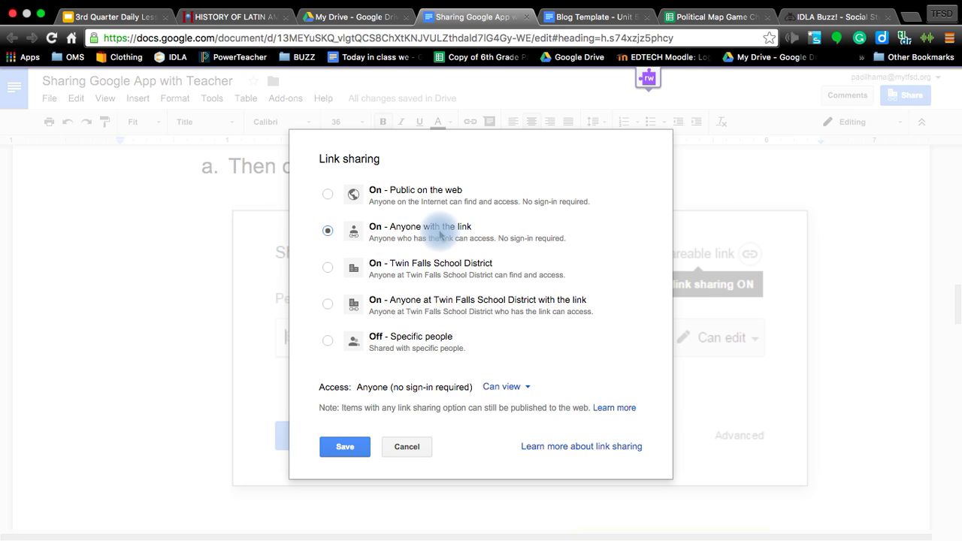
click(525, 388)
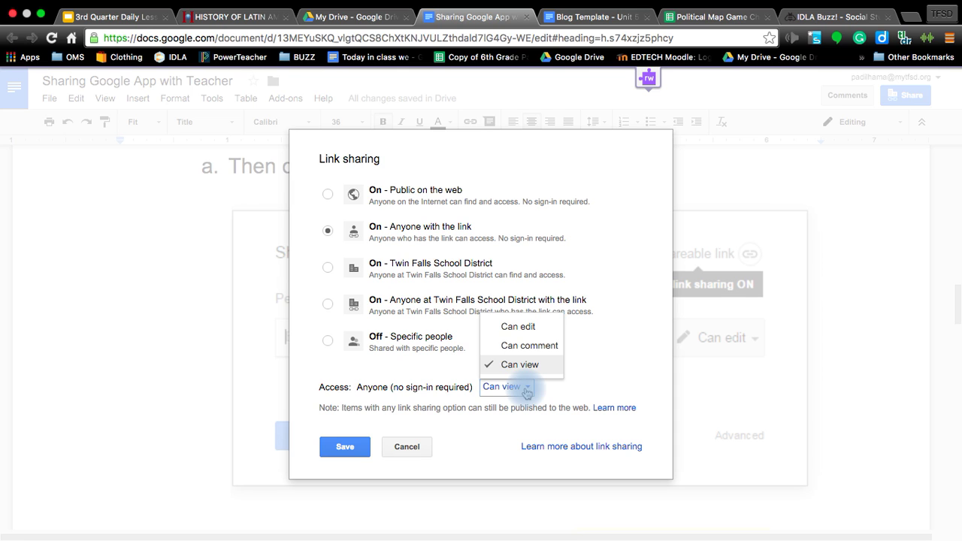
click(328, 304)
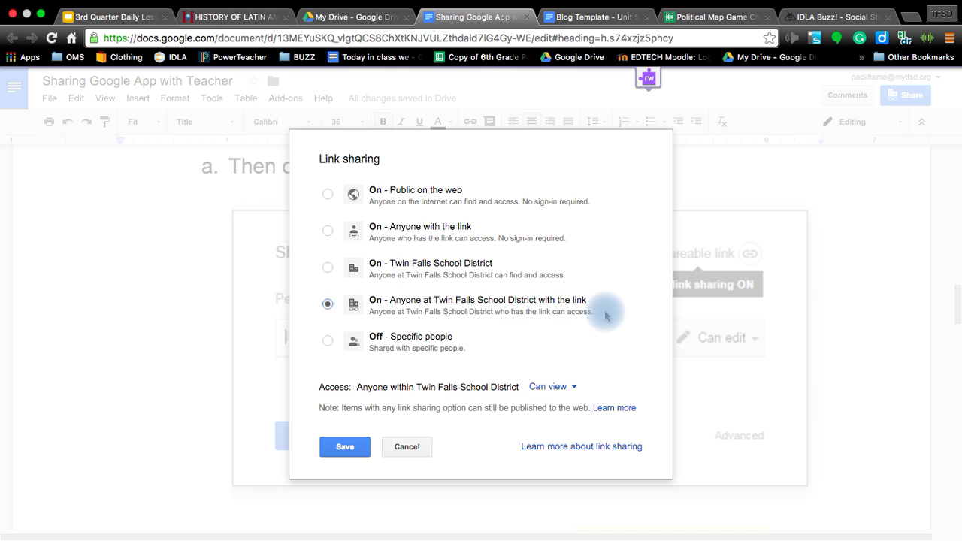
click(352, 445)
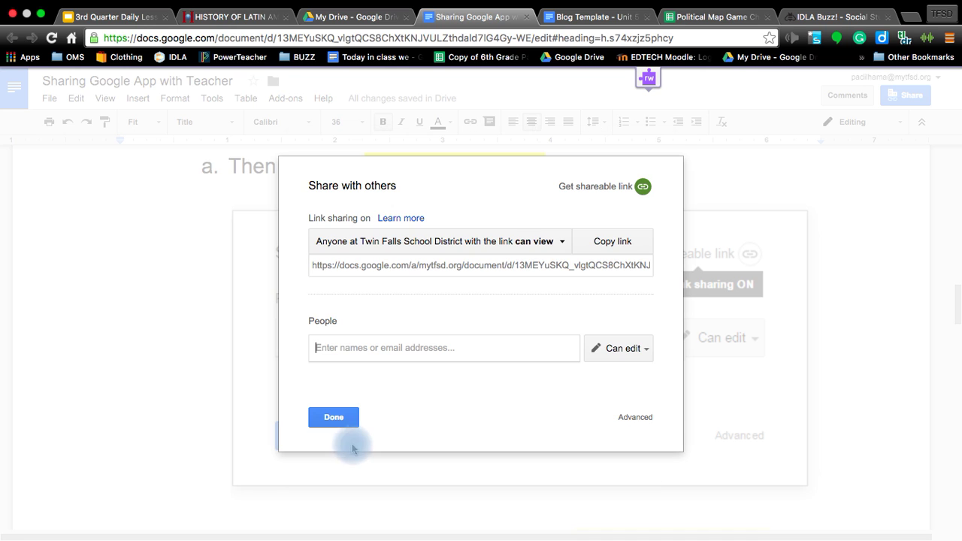
Switch district link access from view to 'can edit', copy the link, and close sharing
click(541, 243)
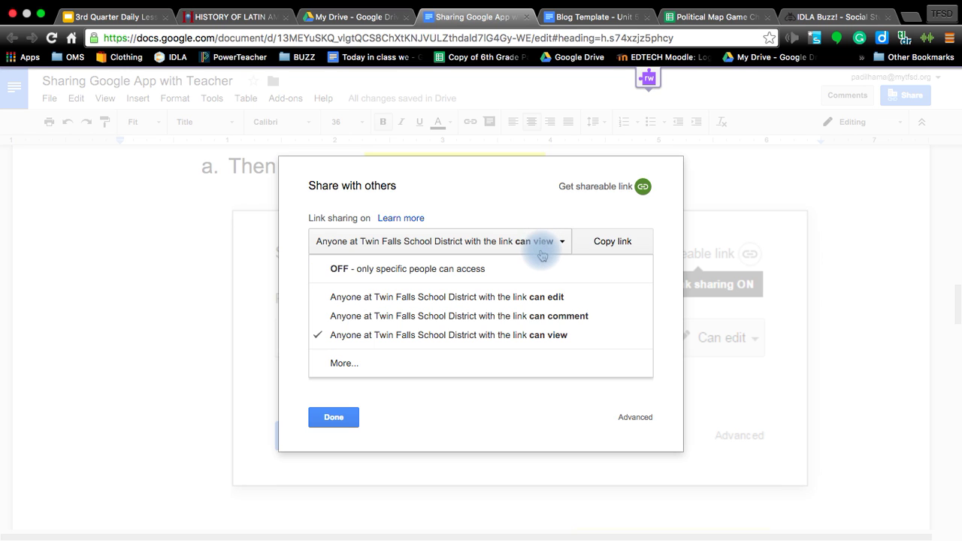
click(537, 299)
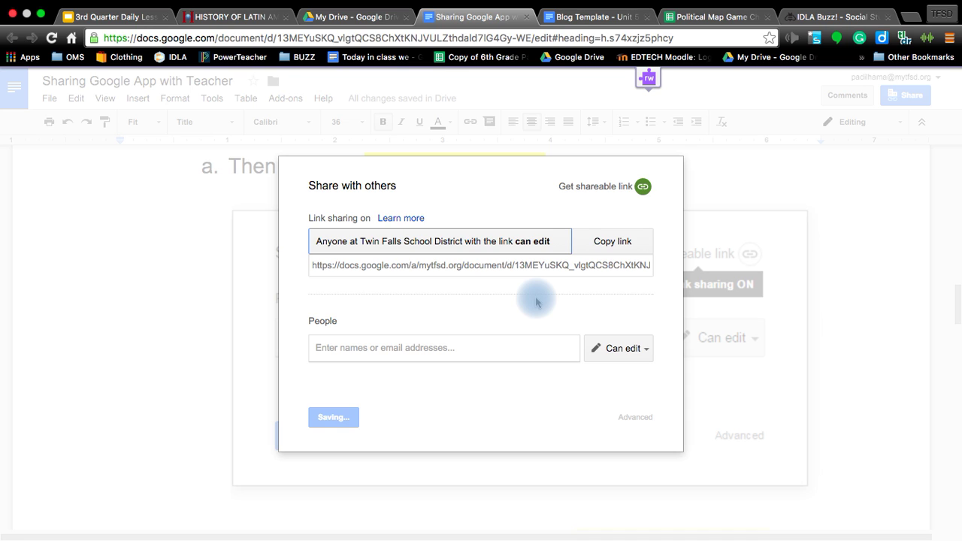
click(614, 246)
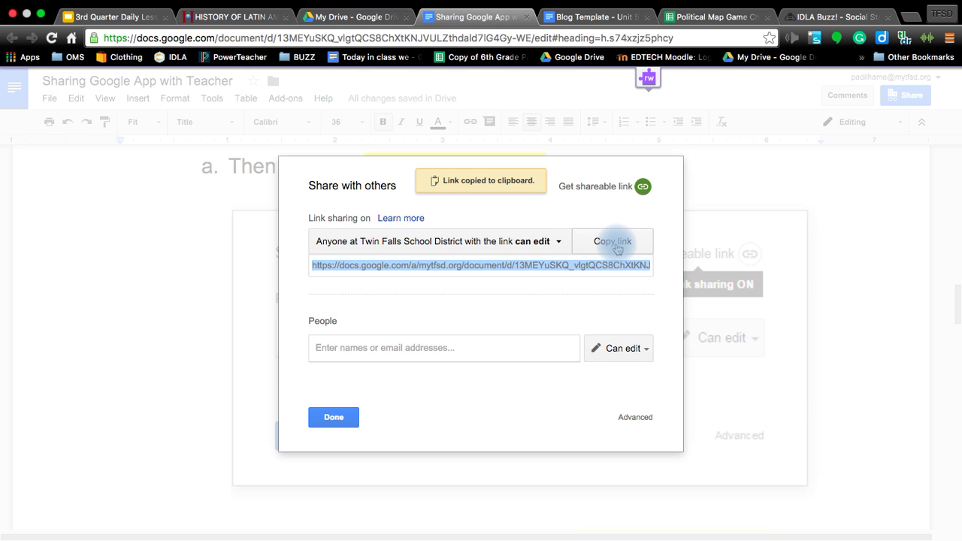
click(334, 416)
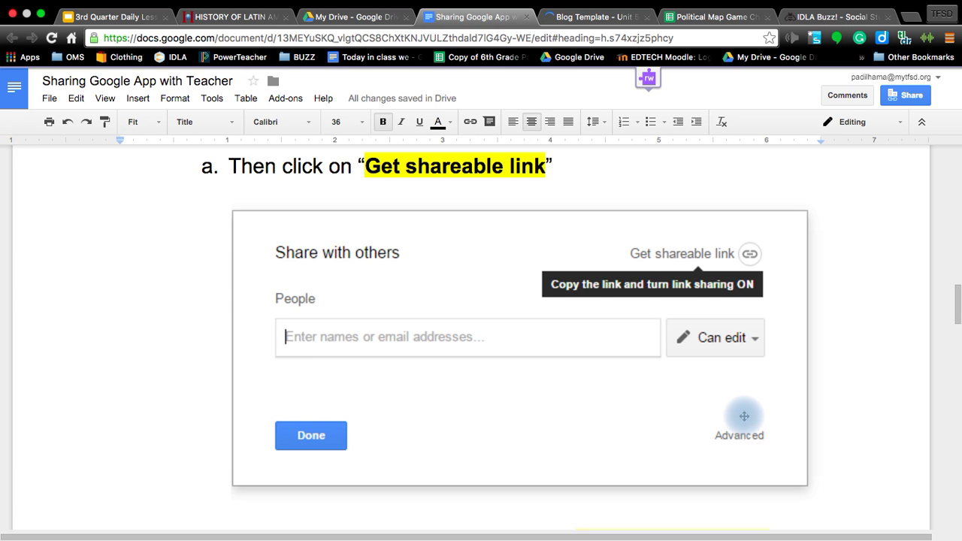
Read the guide down to step 2, then switch to the IDLA Buzz Social Studies 6th Grade tab
scroll(744, 416, down, 2)
scroll(744, 415, down, 1)
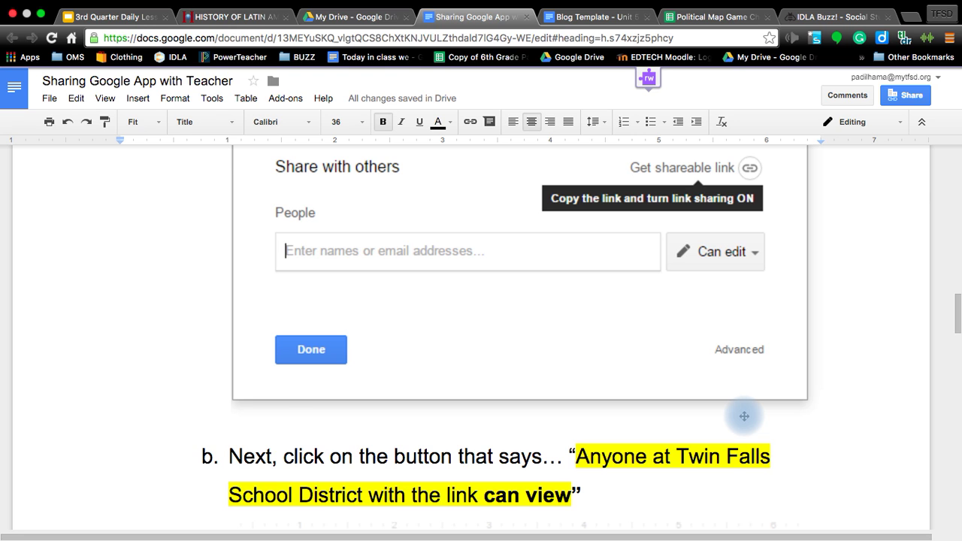
scroll(603, 309, down, 5)
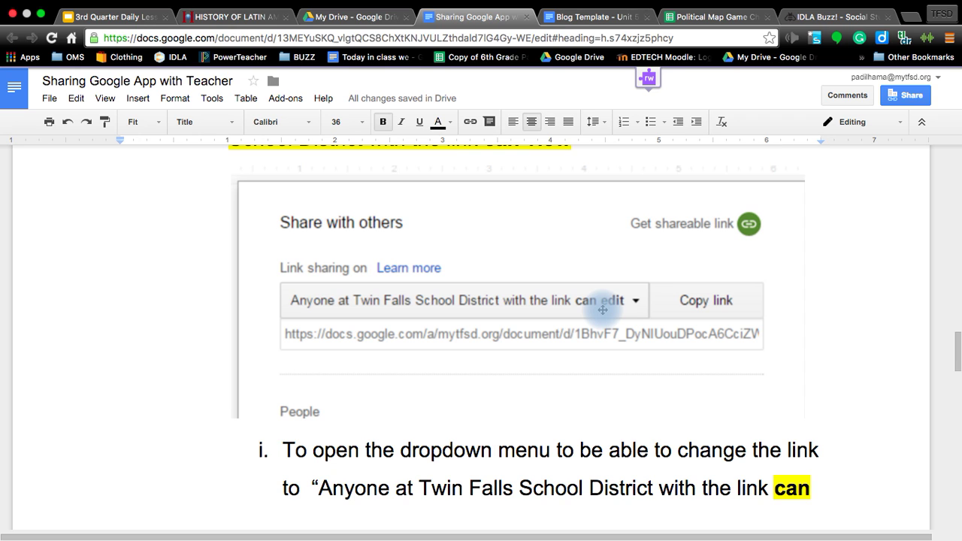
scroll(648, 220, down, 3)
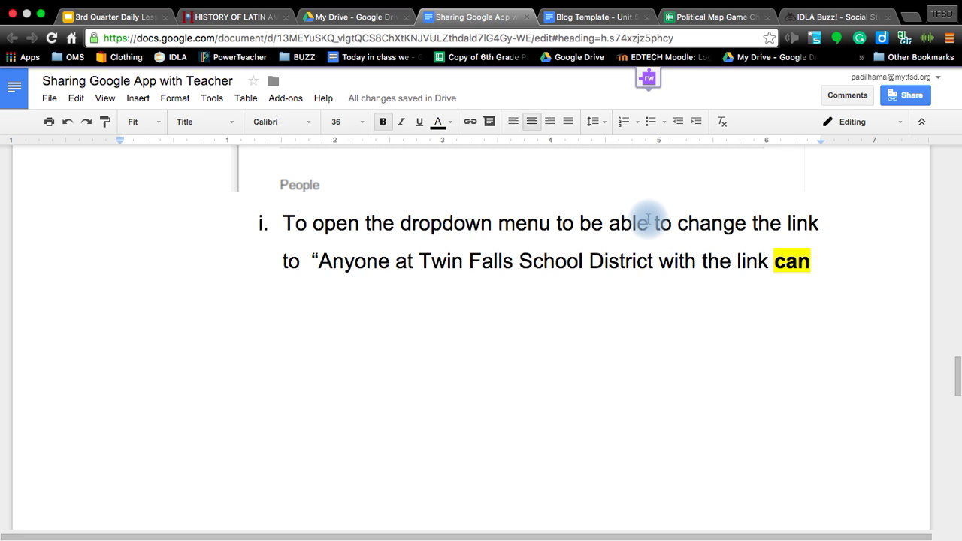
scroll(350, 377, down, 10)
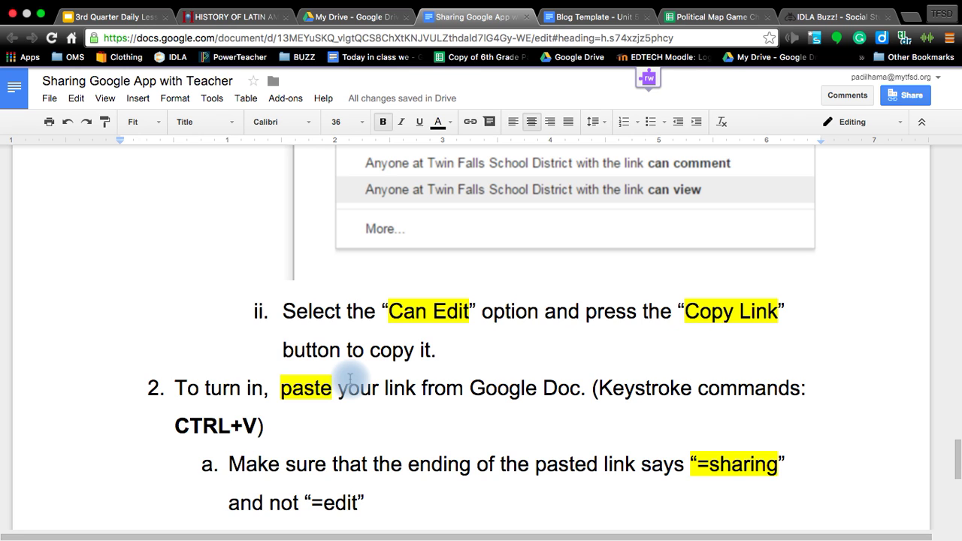
scroll(192, 429, down, 3)
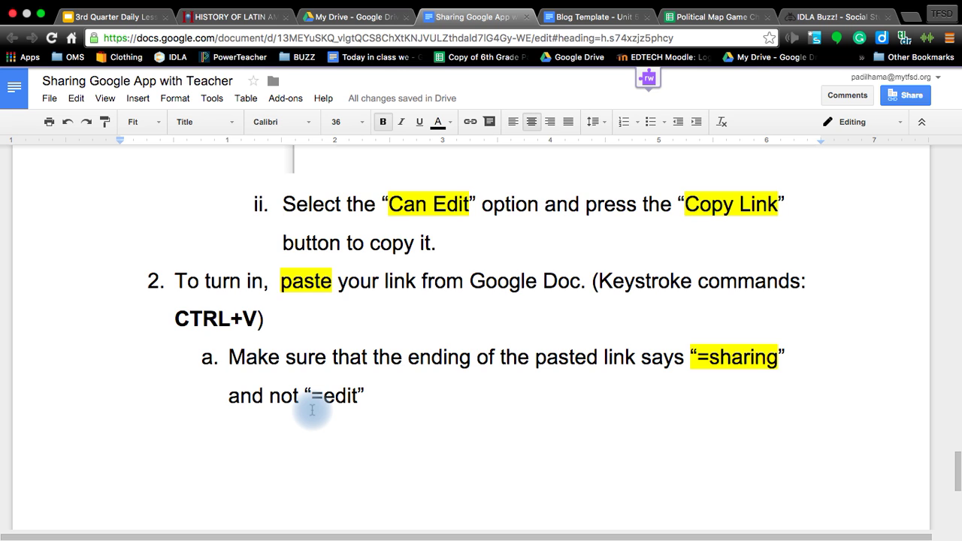
click(830, 16)
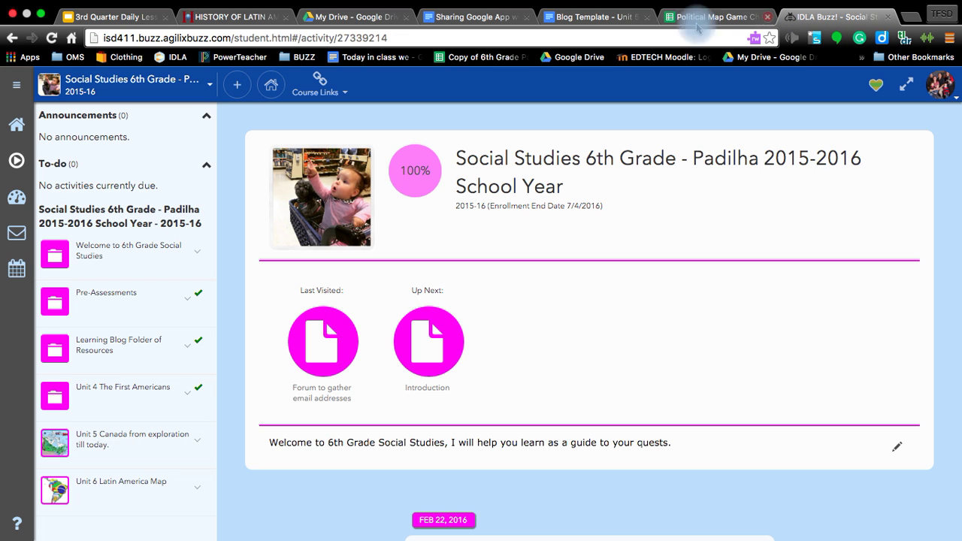
Mark Unit 5's Google Doc Template complete, then open Unit 4 Way of Adaptations - Google Rough Draft
click(156, 450)
click(75, 376)
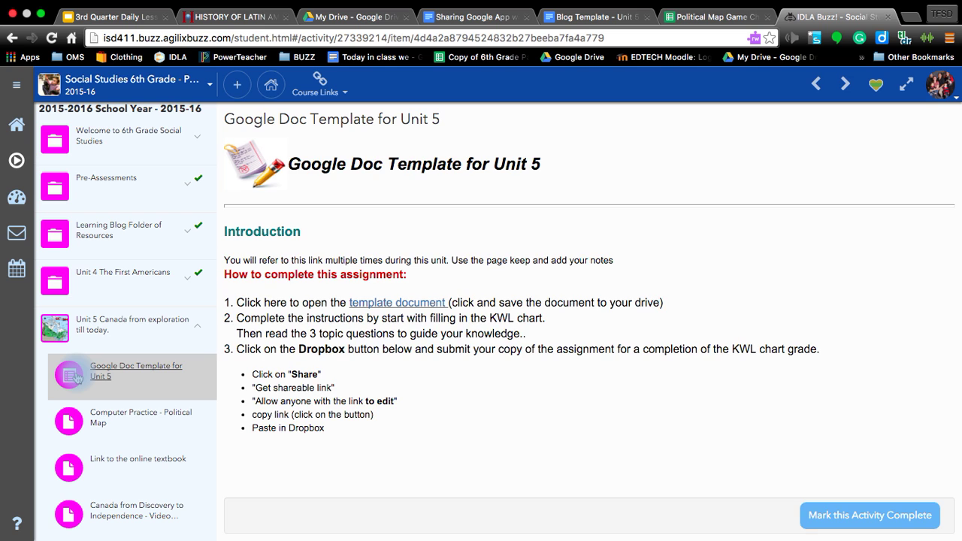
click(854, 526)
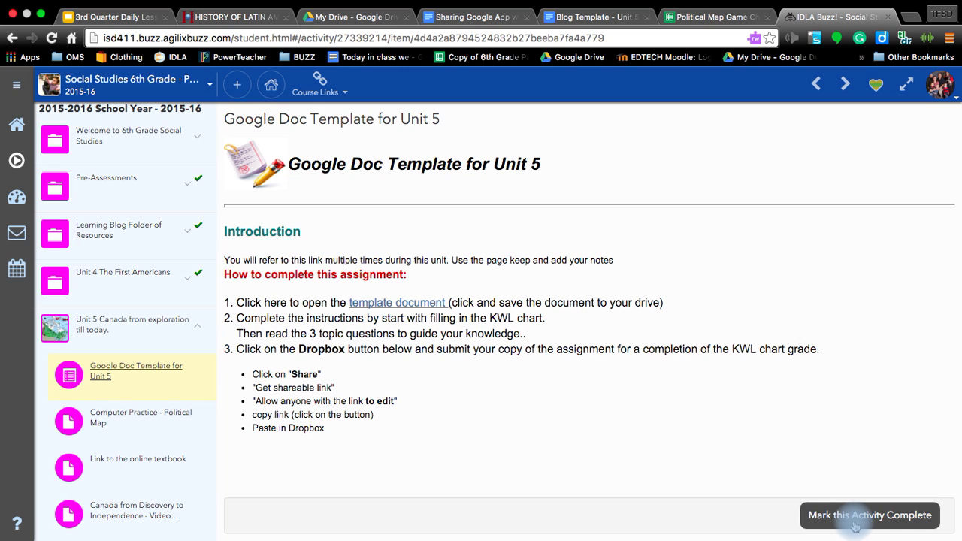
click(129, 293)
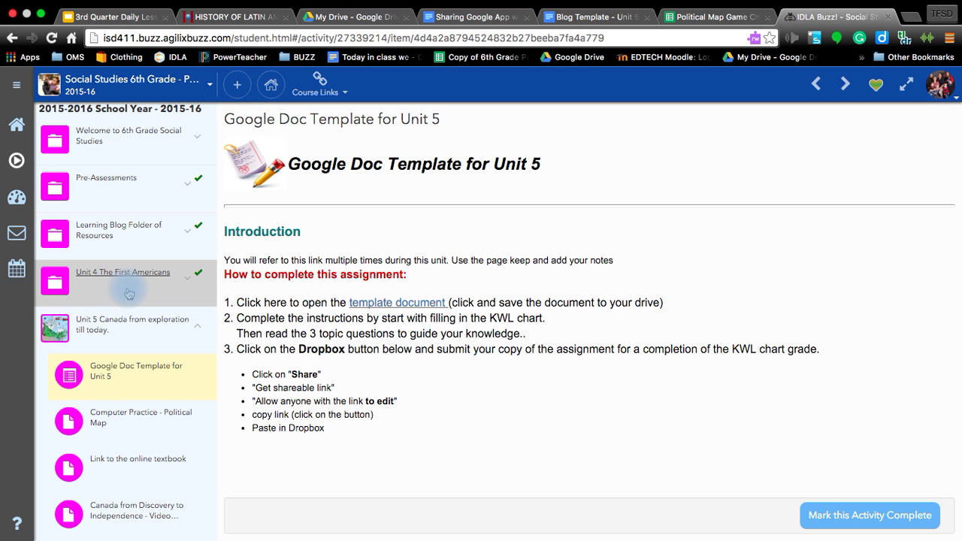
click(120, 464)
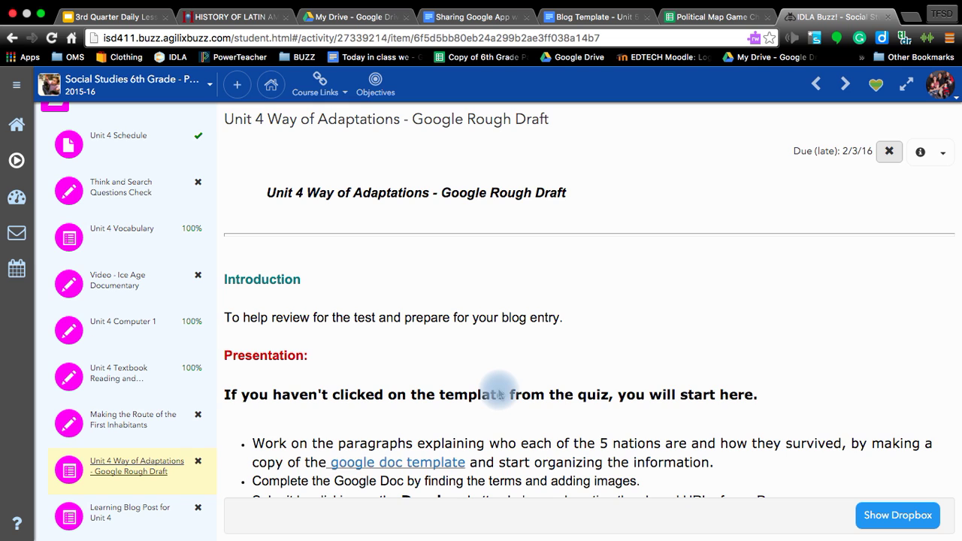
Paste the copied Google Docs sharing link into the dropbox's Web-site address field
click(888, 517)
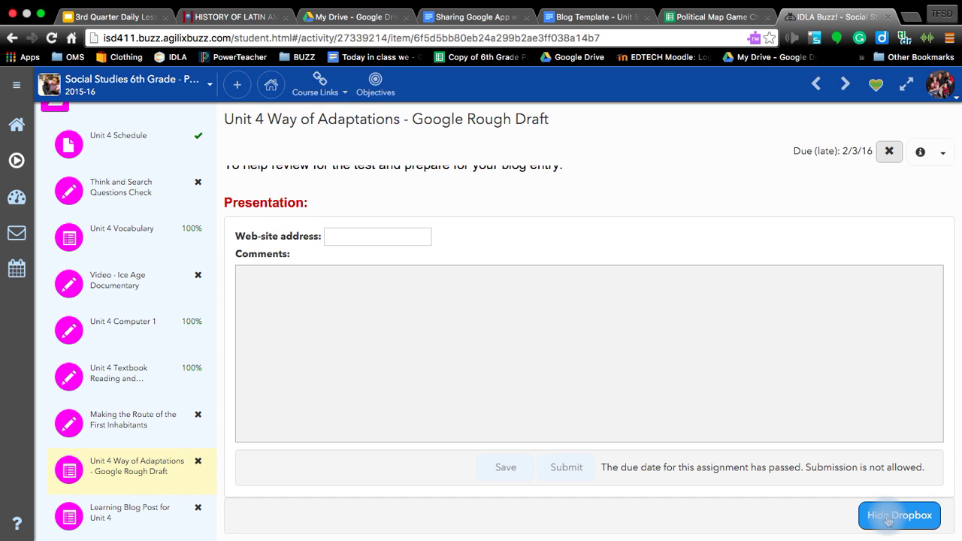
click(365, 236)
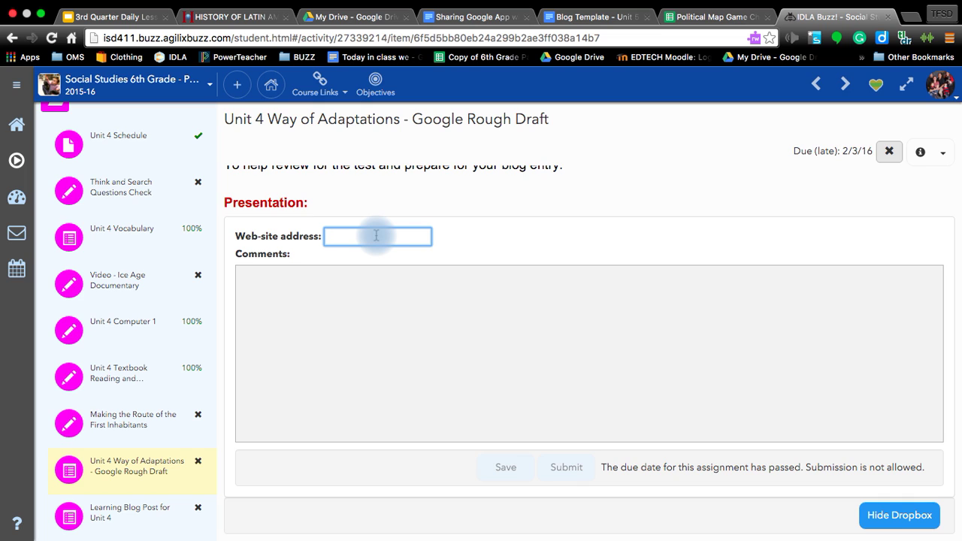
key(super+v)
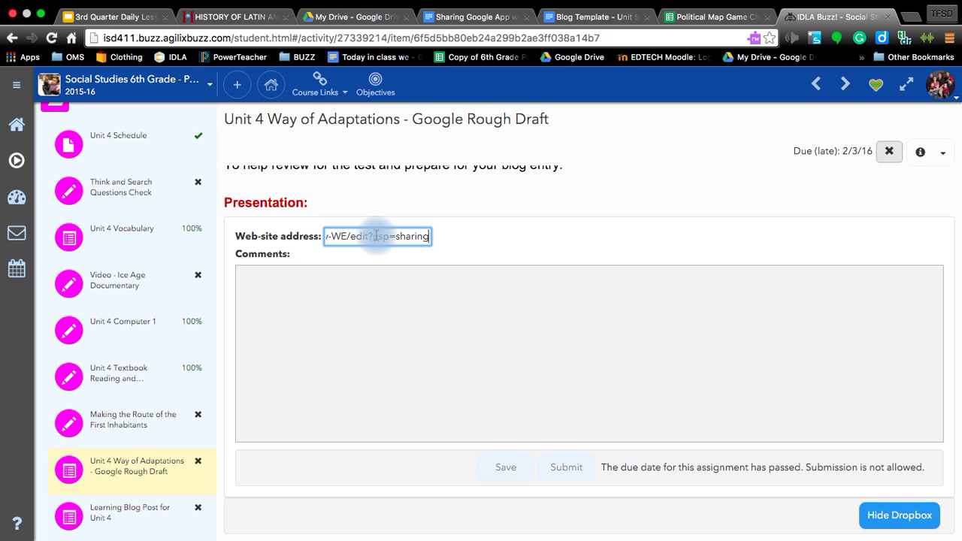
click(339, 302)
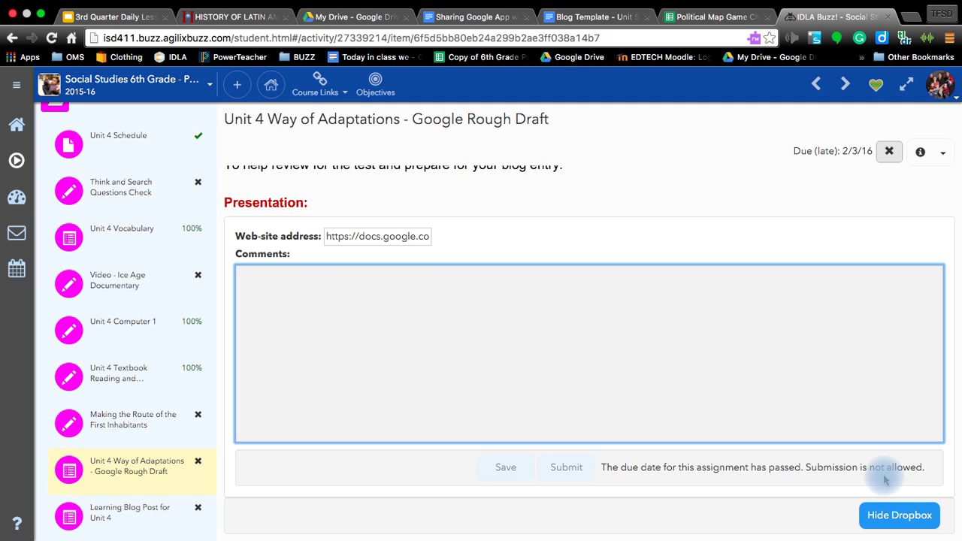
Confirm the pasted link ends in edit?usp=sharing, then return to the Google Docs guide
click(406, 237)
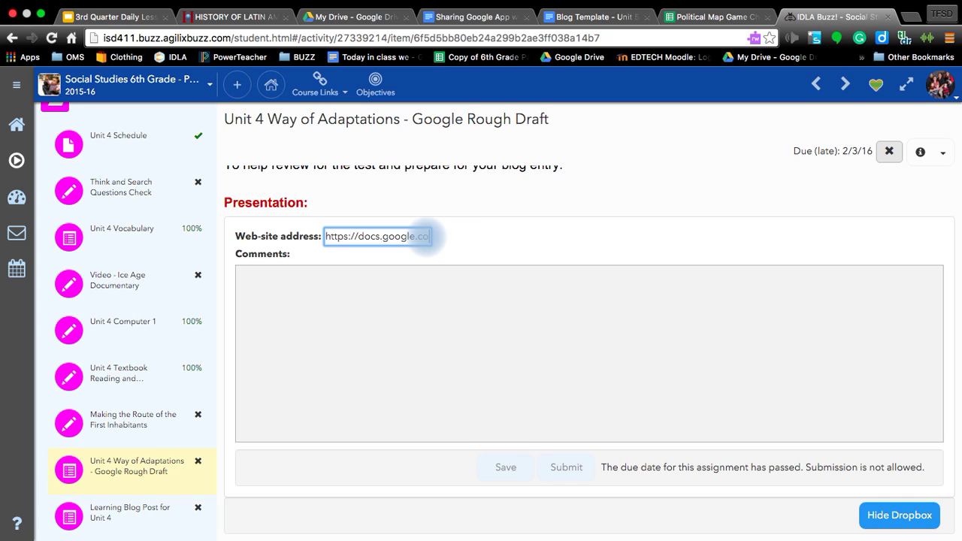
key(Right)
key(Right)
key(Right)
key(Right)
key(Right)
key(Right)
key(Right)
key(Right)
key(Right)
key(Right)
key(Right)
key(Right)
key(Right)
key(Right)
key(Right)
key(Right)
key(Right)
key(Right)
key(Right)
key(Right)
key(Right)
key(Right)
key(Right)
key(Right)
key(Right)
key(Right)
key(Right)
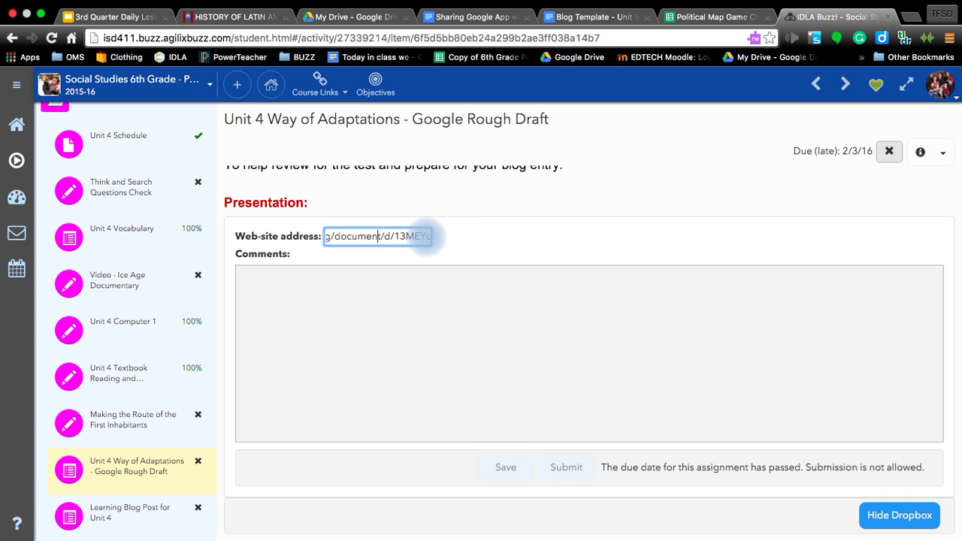
key(Right)
key(Right)
key(Right)
key(Right)
key(Right)
key(Right)
key(Right)
key(Right)
key(Right)
key(Right)
key(Right)
key(Right)
key(Right)
key(Right)
key(Right)
key(Right)
key(Right)
key(Right)
key(Right)
key(Right)
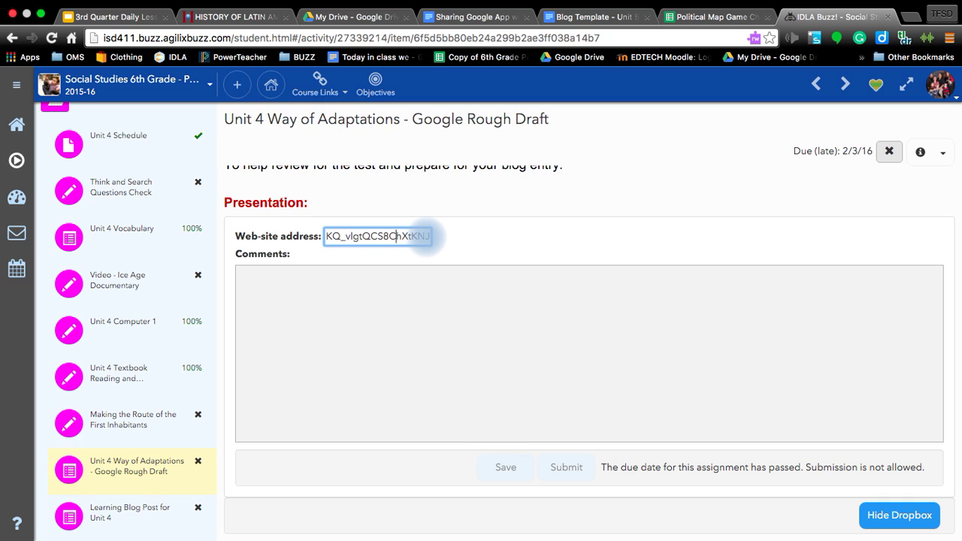
key(Right)
key(Right)
key(Right)
key(Right)
key(Right)
key(Right)
key(Right)
key(Right)
key(Right)
key(Right)
key(Right)
key(Right)
key(Right)
key(Right)
key(Right)
key(Right)
key(Right)
key(Right)
key(Right)
key(Right)
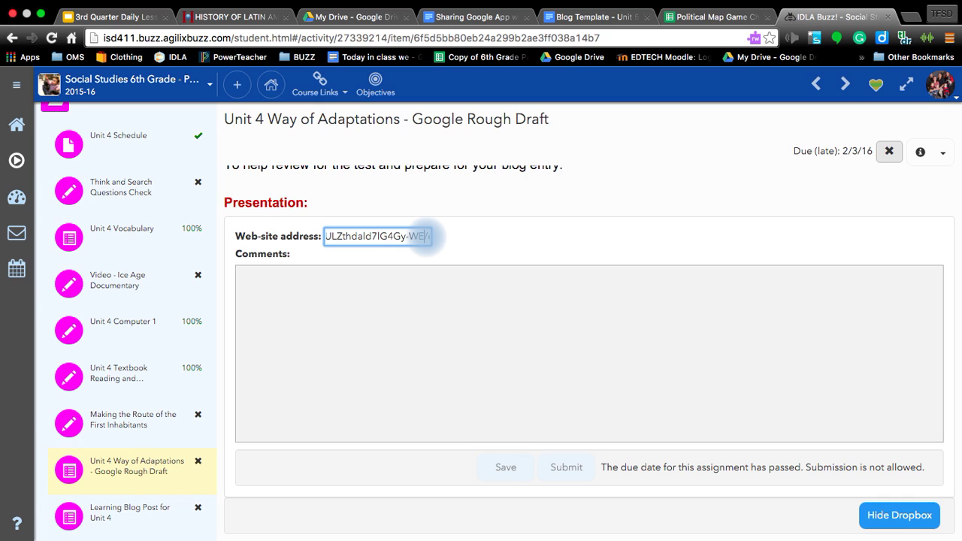
key(Right)
key(Right)
key(Right)
key(Right)
key(Right)
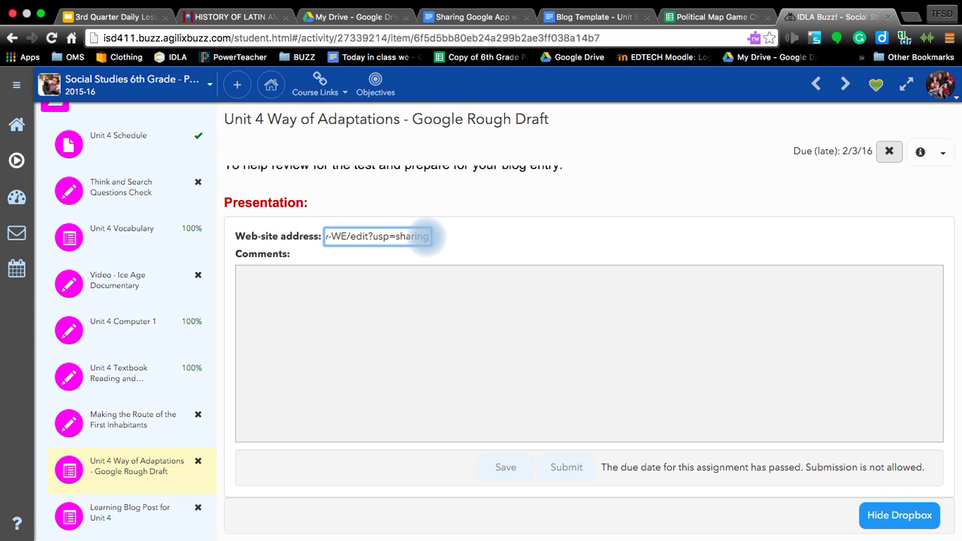
click(473, 16)
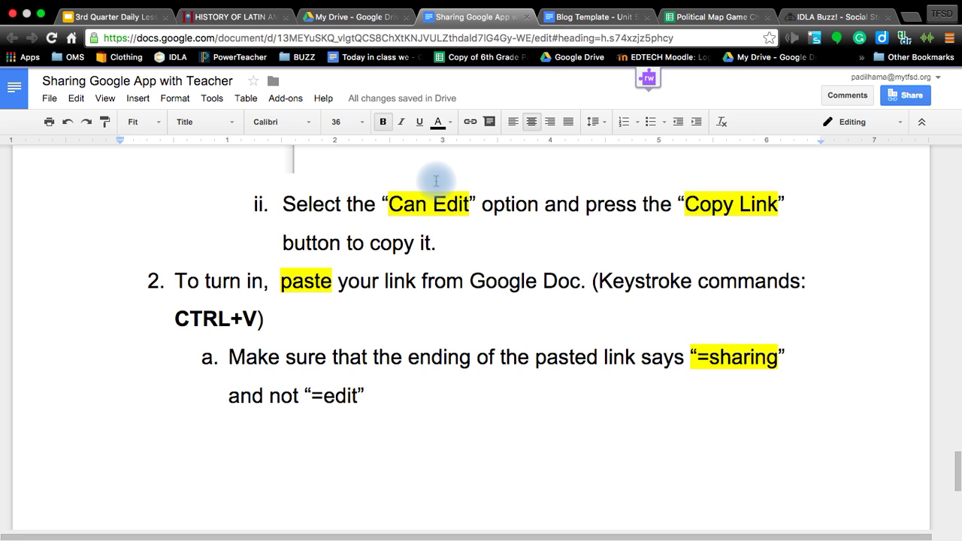
Reopen the Share dialog to verify district members with the link can edit
scroll(594, 336, down, 5)
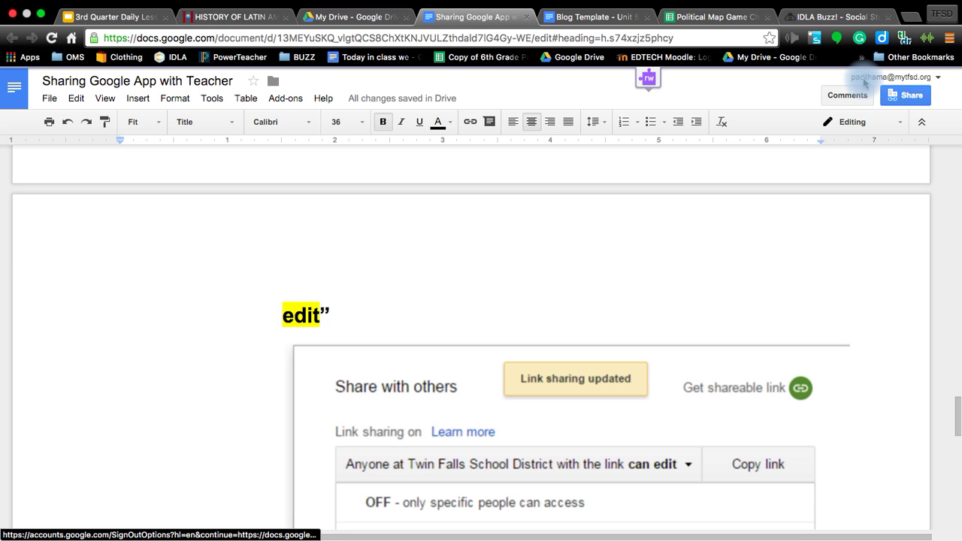
click(905, 94)
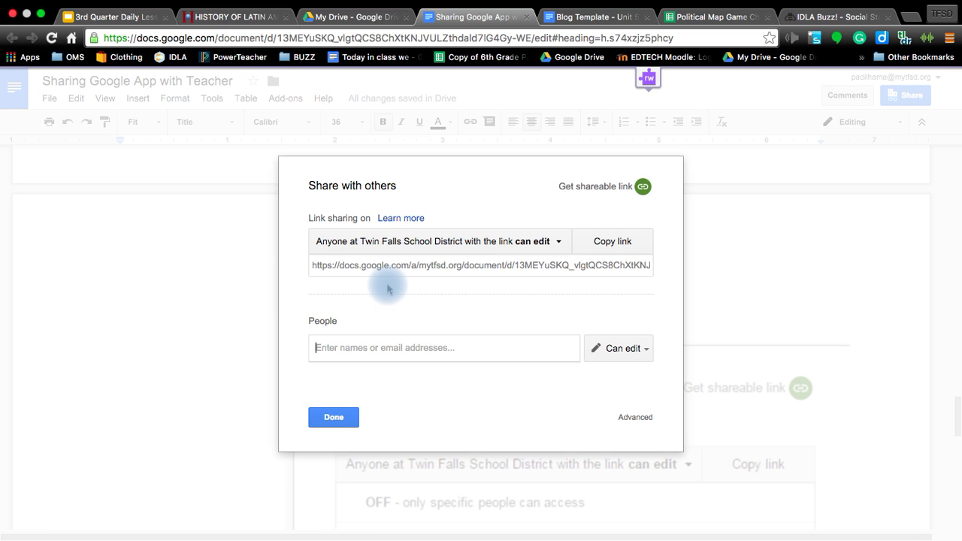